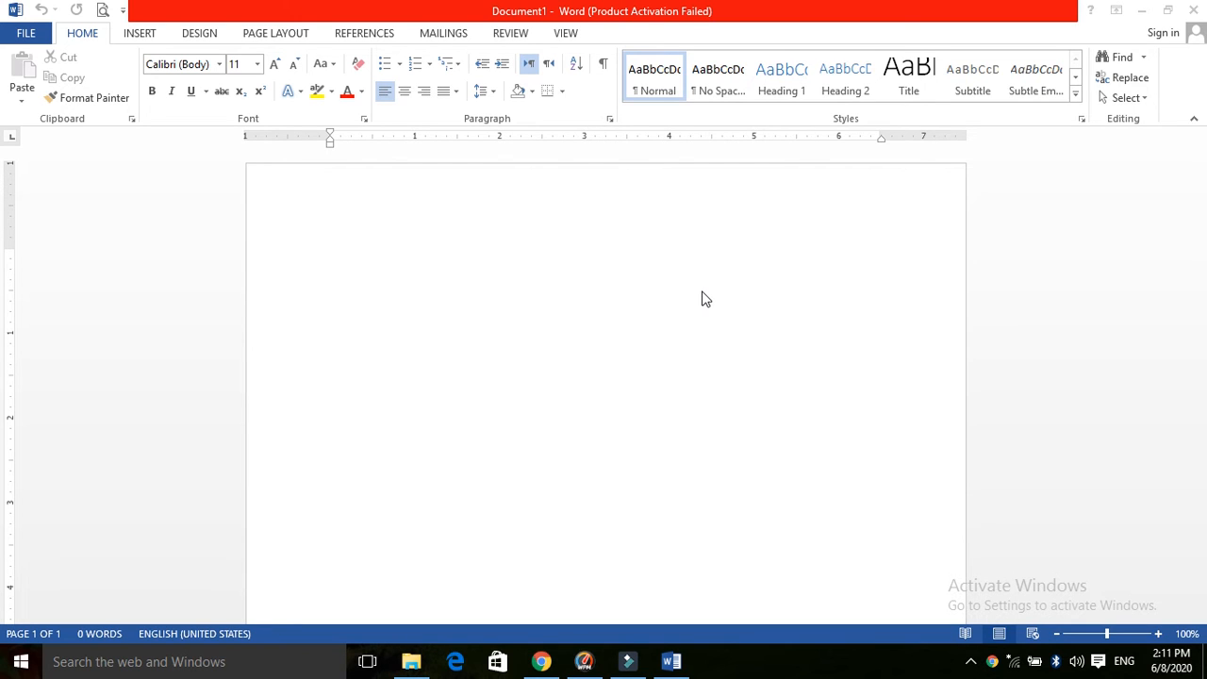
# Place the cursor in the blank document and switch the keyboard input language to Persian.
pyautogui.click(437, 349)
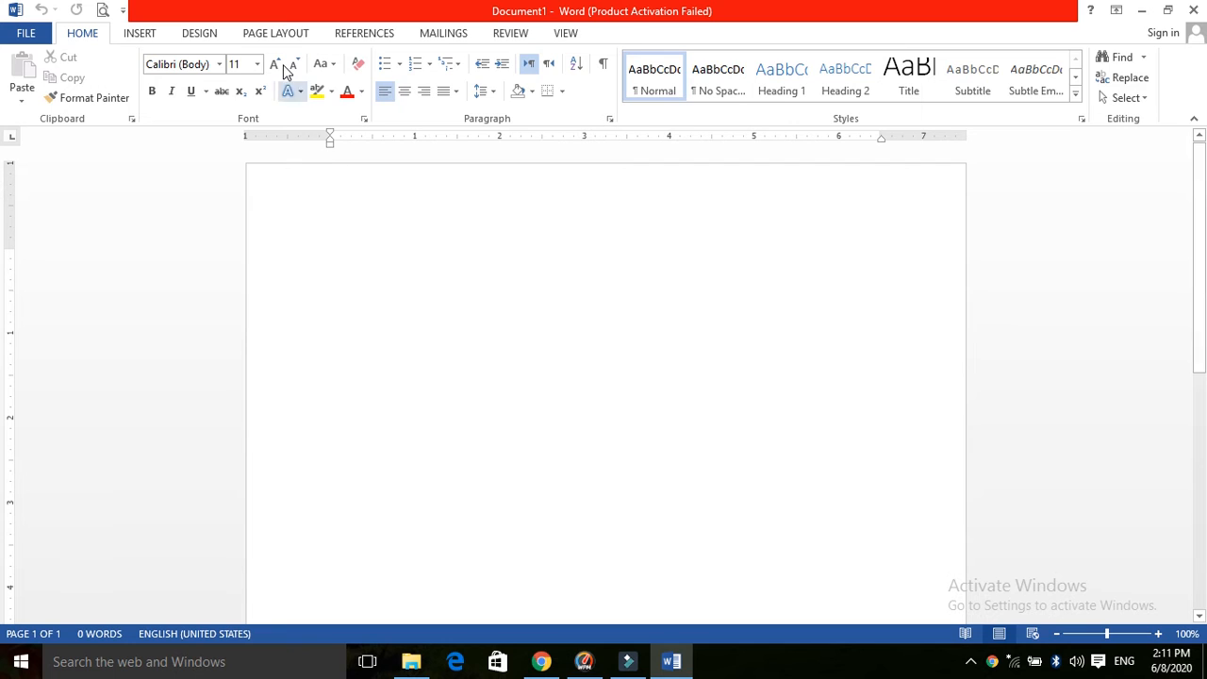
pyautogui.click(277, 33)
pyautogui.click(701, 246)
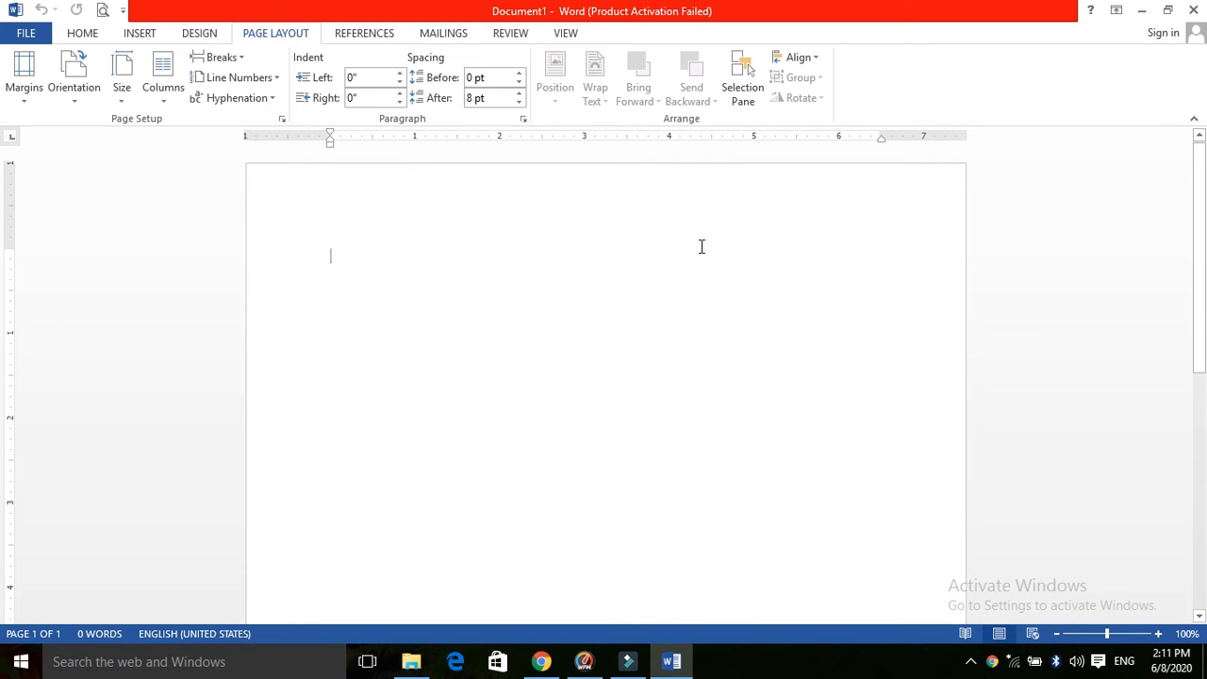
pyautogui.hotkey('alt', 'shift')
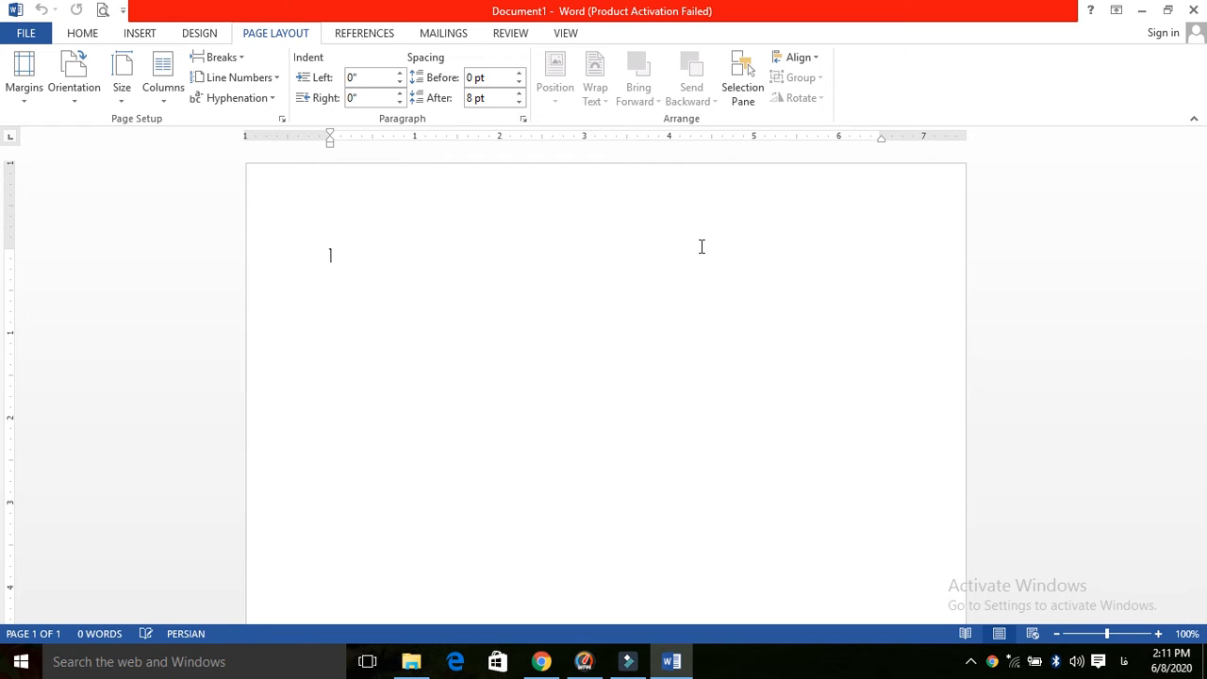
pyautogui.write('تون')
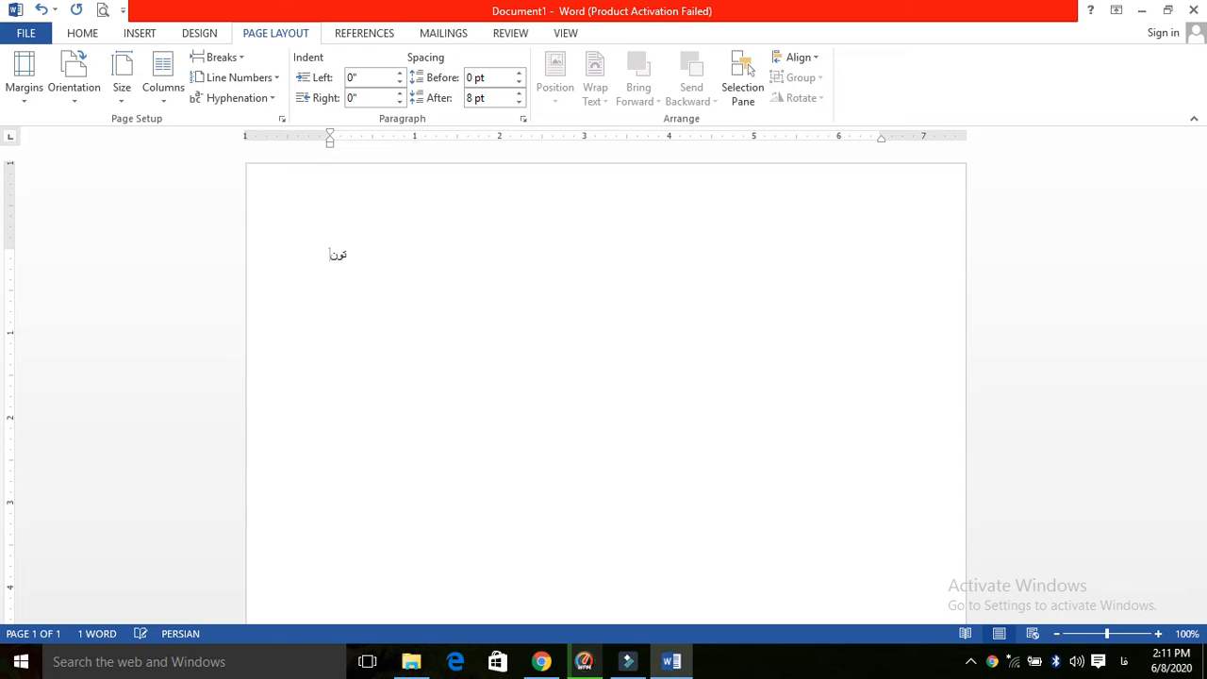
pyautogui.press('BackSpace')
pyautogui.press('BackSpace')
pyautogui.press('BackSpace')
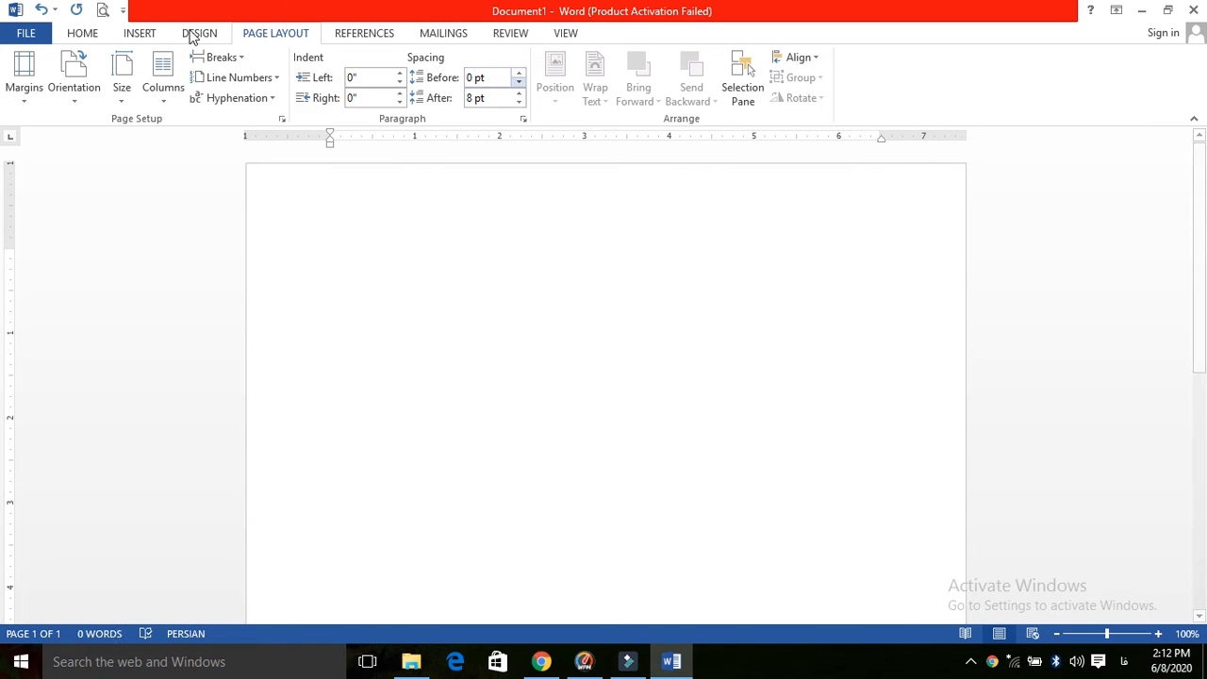
# Set the text direction to right-to-left and the font to MB Lateefi at size 18.
pyautogui.click(83, 33)
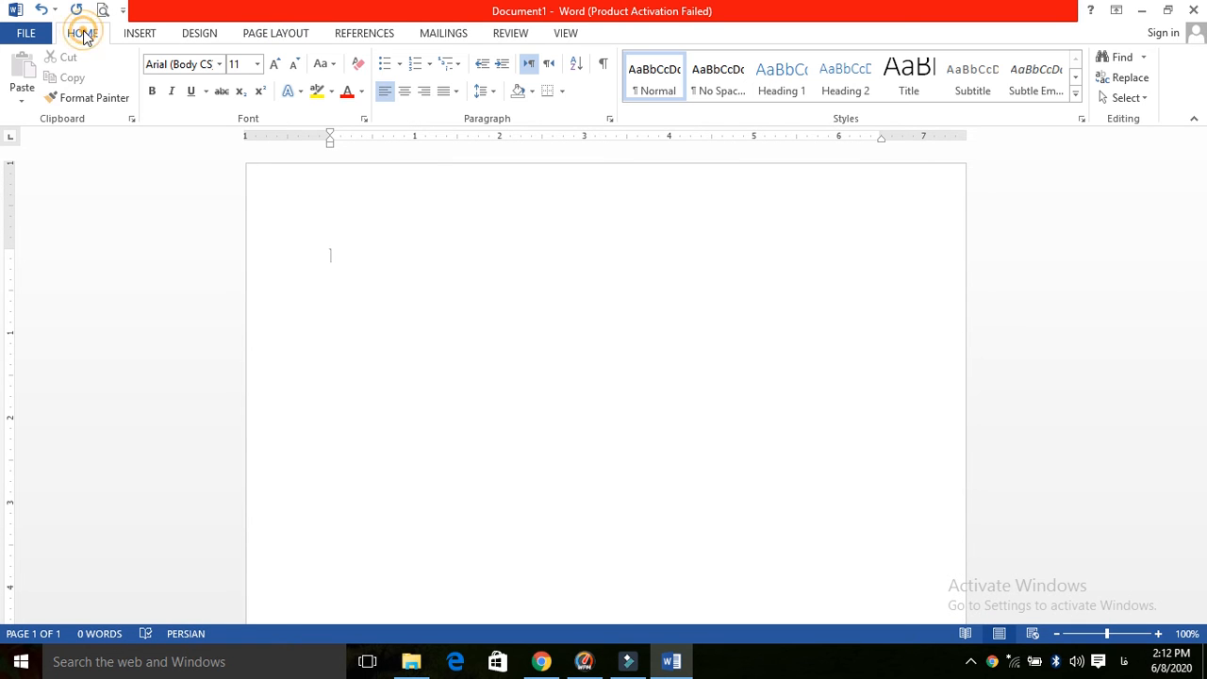
pyautogui.click(548, 63)
pyautogui.click(218, 64)
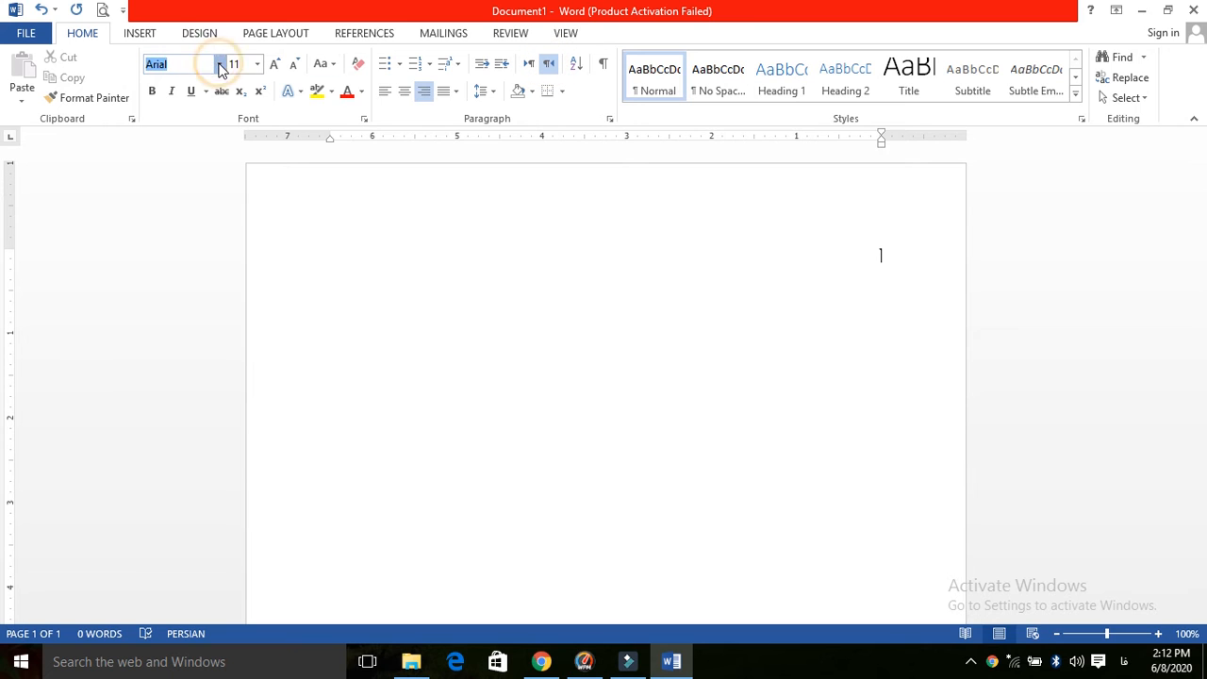
pyautogui.click(209, 217)
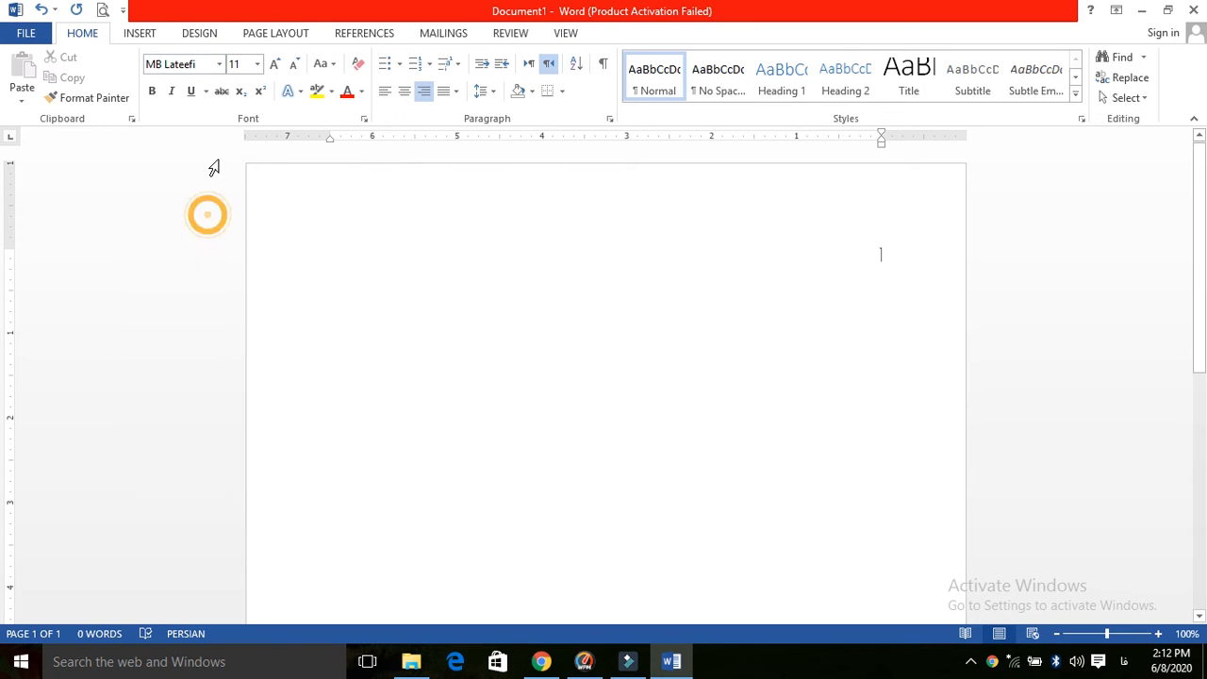
pyautogui.click(256, 63)
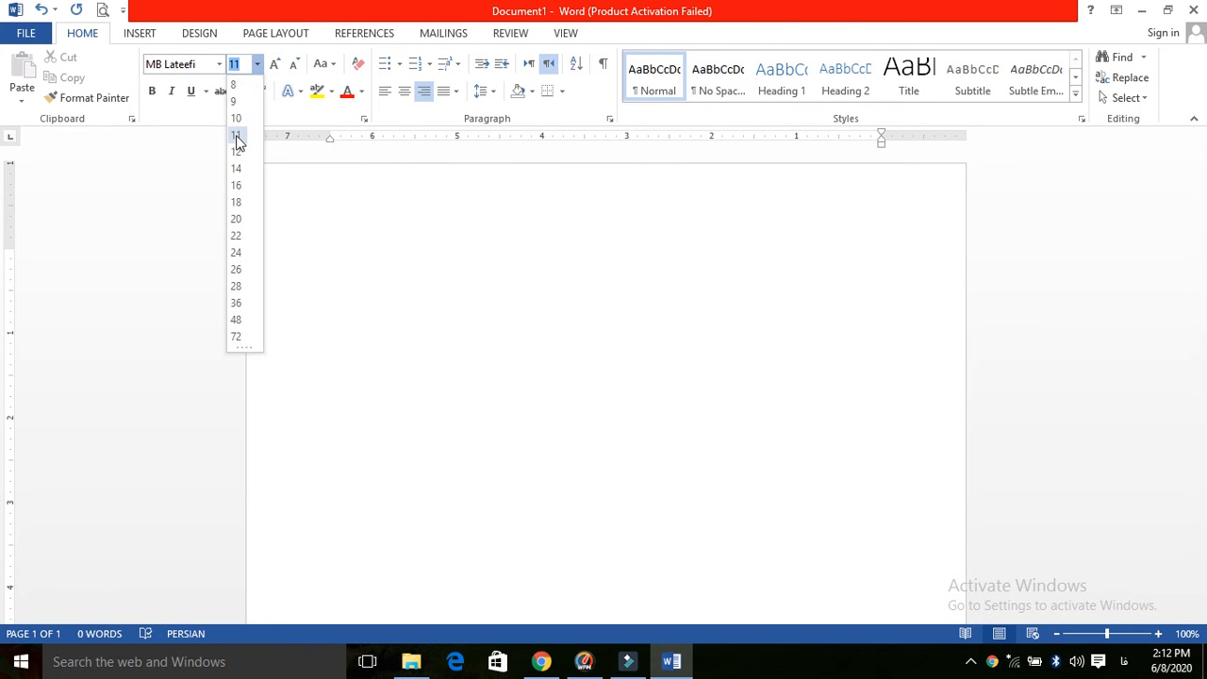
pyautogui.click(238, 201)
# Type the first couplet on two lines, "تون حبيب تون طبيب تون درد جي دوا" and "جانب منهنجي جيءَ ۾ آزار جا انوار", followed by a blank line.
pyautogui.write('تون حبیب تون طبیب تون')
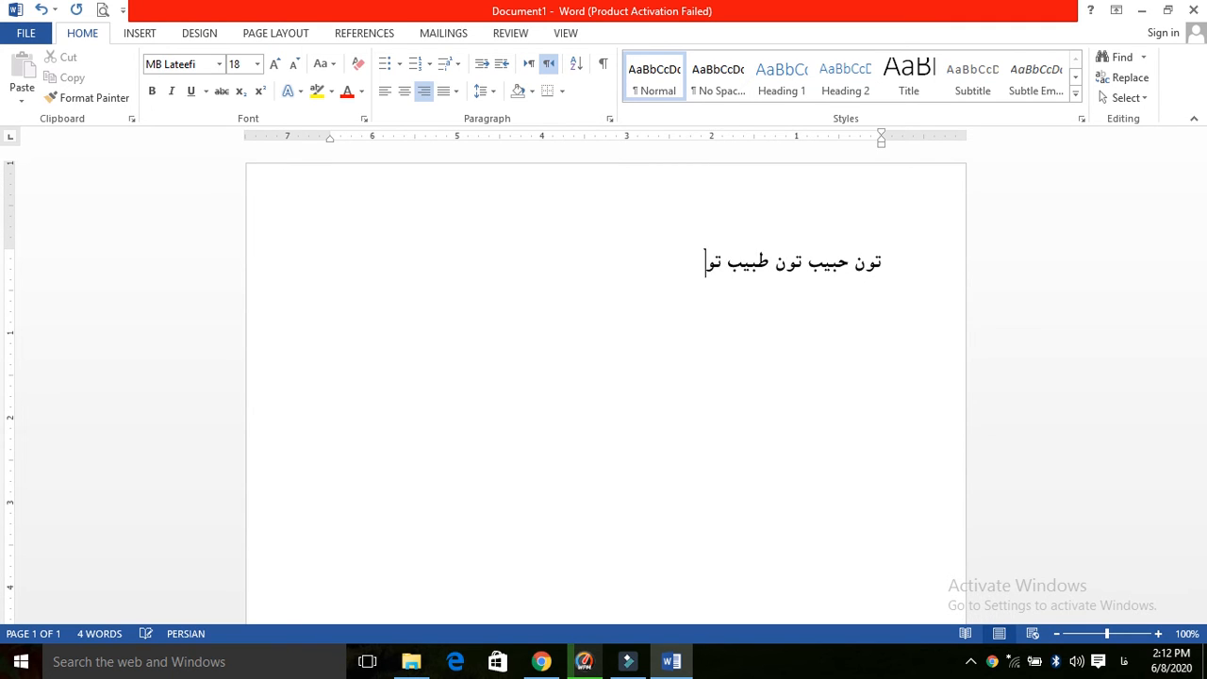
pyautogui.write(' درد جي دوا جا')
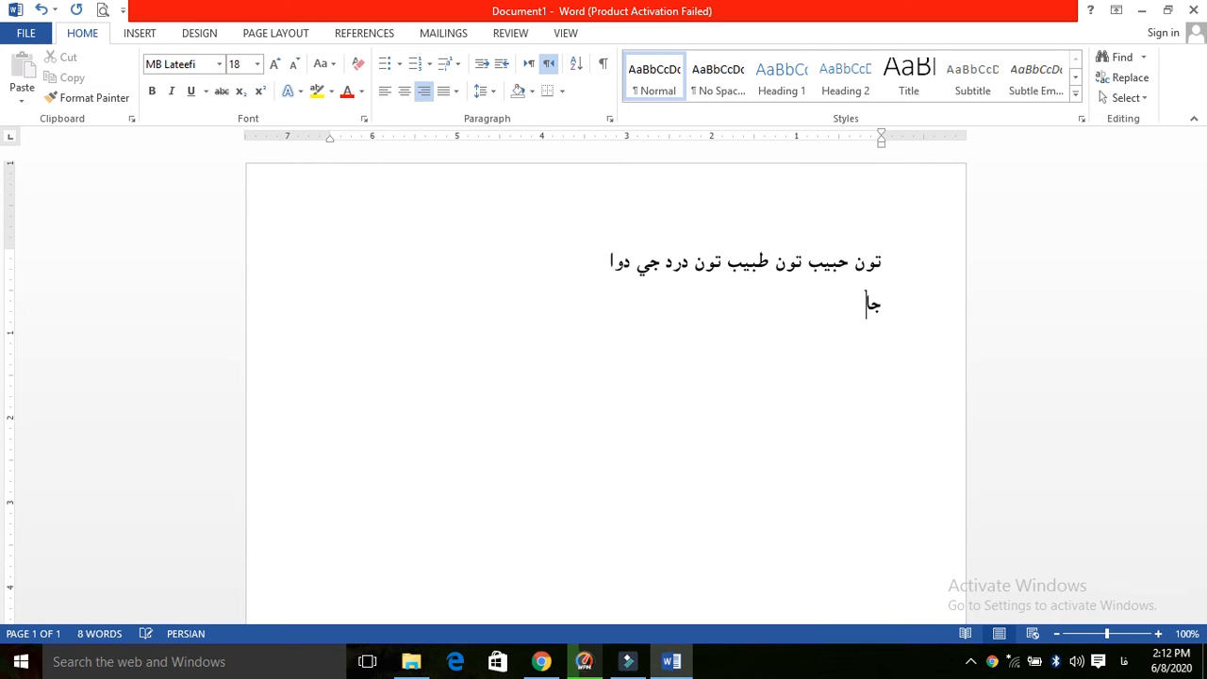
pyautogui.write('نب منهنجي جي')
pyautogui.write('ء ۾ آزا')
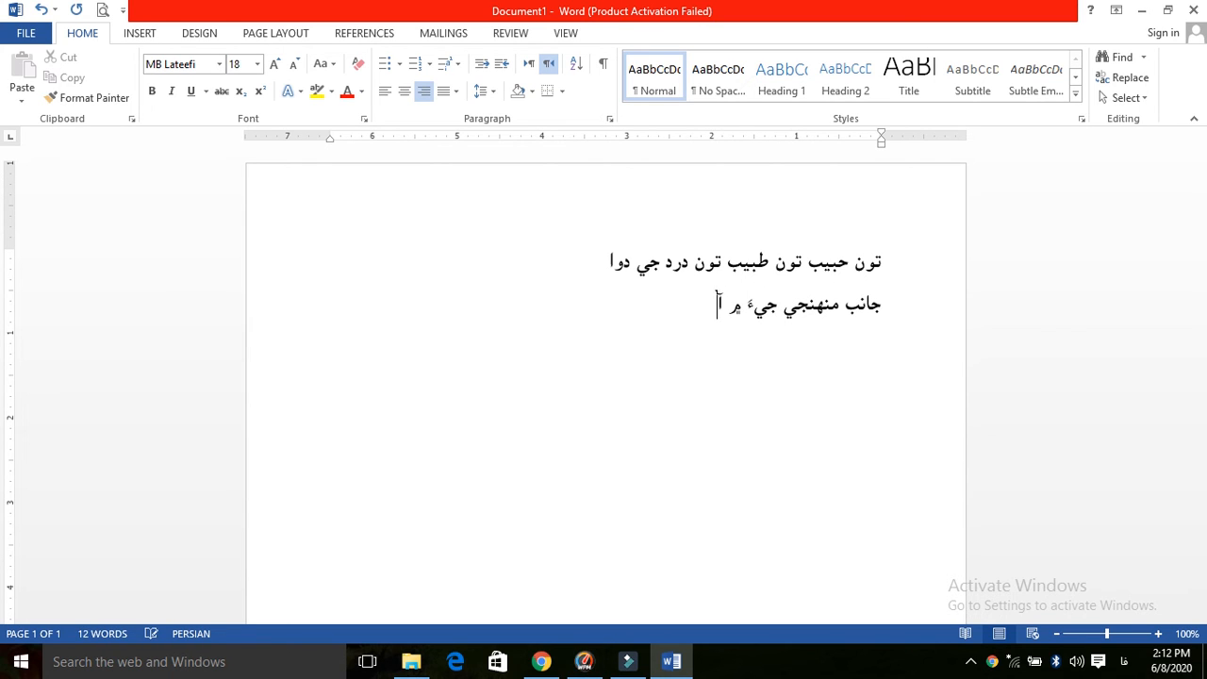
pyautogui.write('ر جا انوار  ')
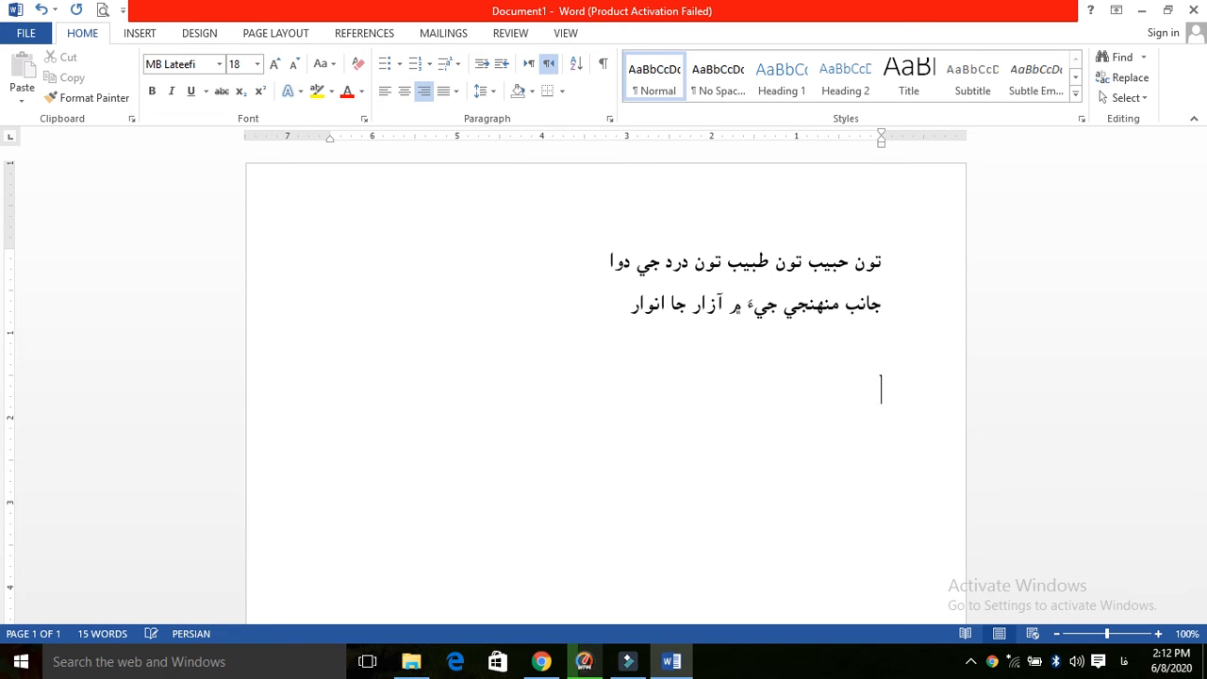
pyautogui.write('تون')
pyautogui.press('BackSpace')
pyautogui.press('BackSpace')
pyautogui.press('BackSpace')
# Type the second couplet on two lines: "اک پرين جي اک ۾ سڪڻ ڪنڌو ڪم" and "لاهي ڏي لطيف چئي سسي سنڌو چم".
pyautogui.write('ا')
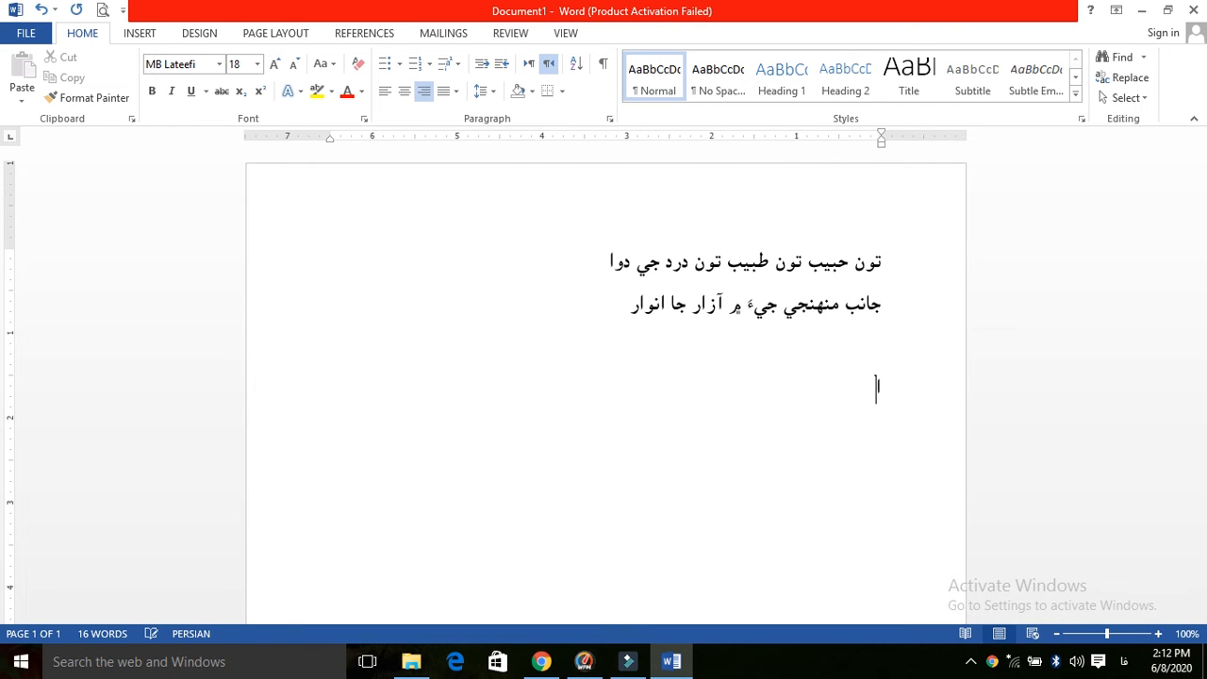
pyautogui.write('ک پرين جي')
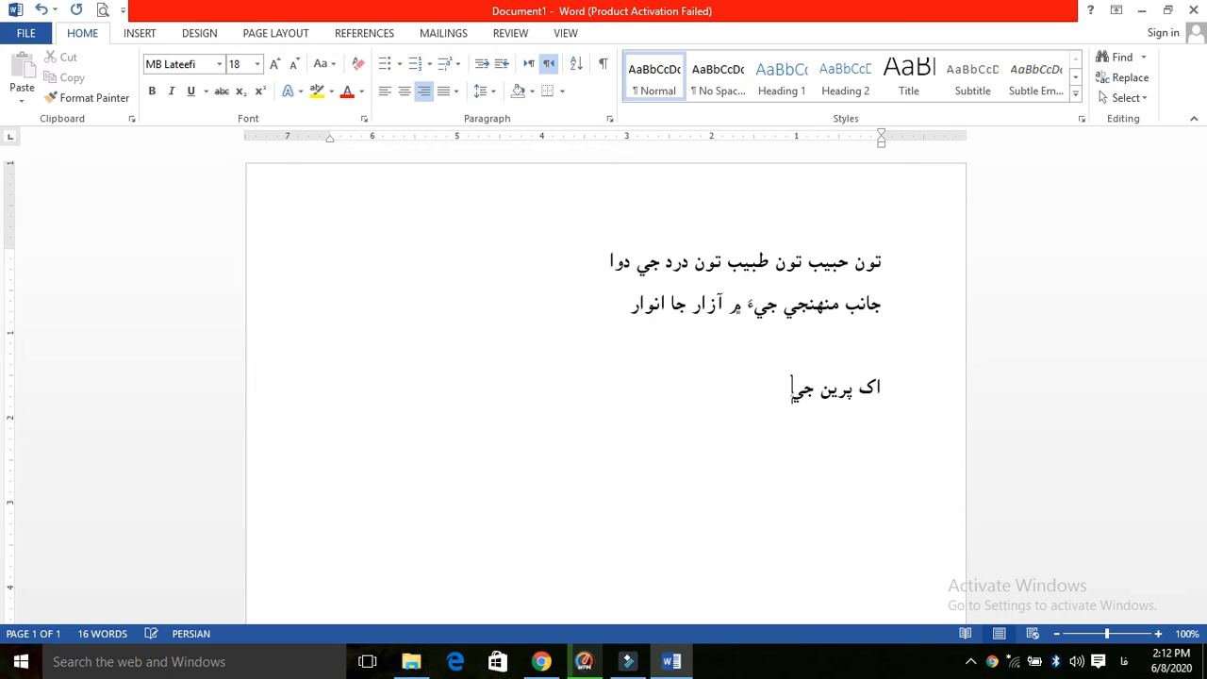
pyautogui.write(' اک ۾ سکڻ ')
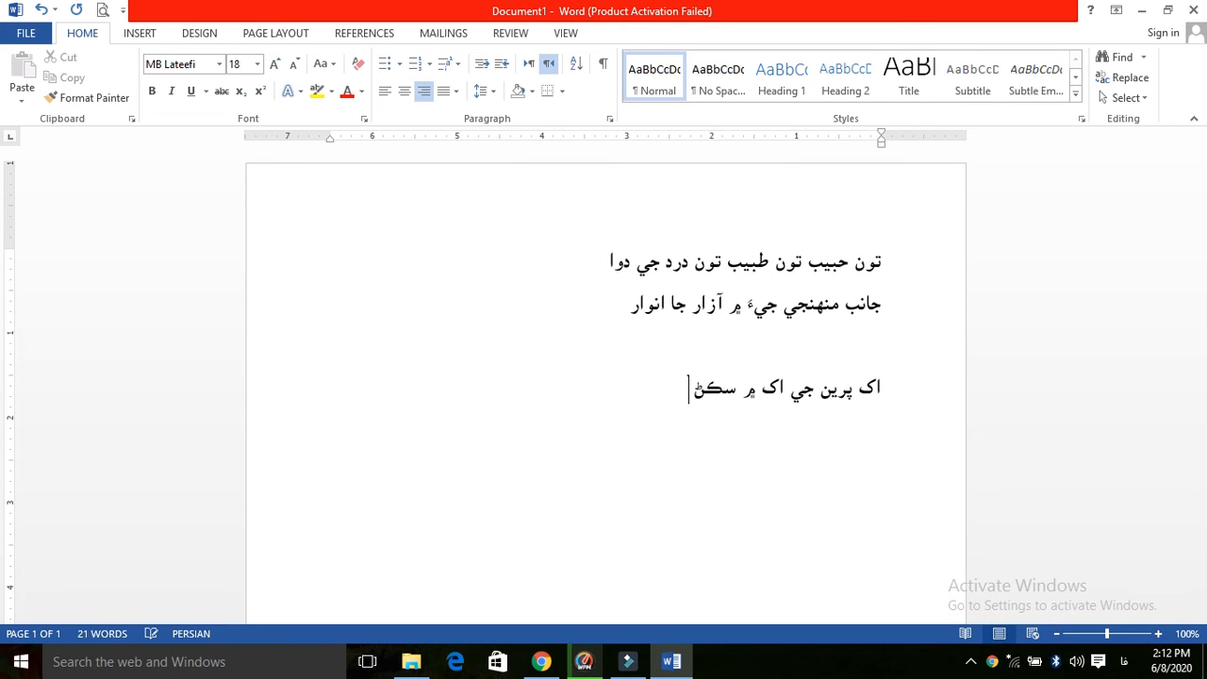
pyautogui.write('کندو')
pyautogui.press('BackSpace')
pyautogui.press('BackSpace')
pyautogui.press('BackSpace')
pyautogui.write('تو کم ')
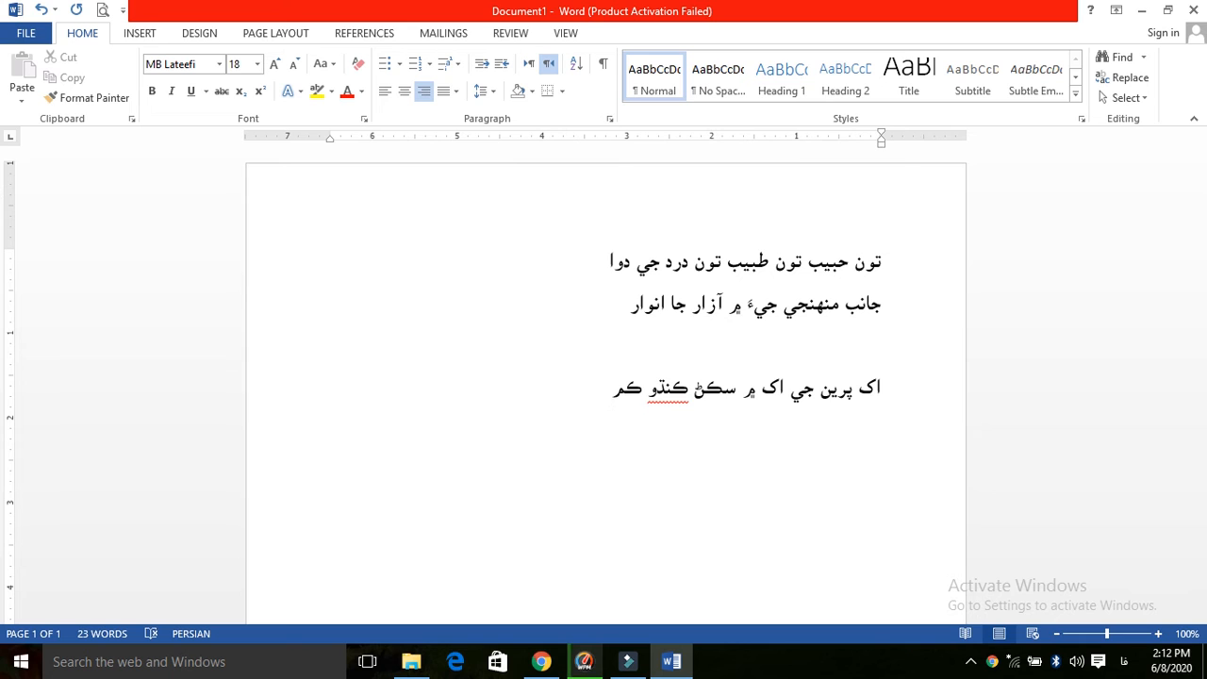
pyautogui.write('لاهي ڏي لطيف چئي سسي')
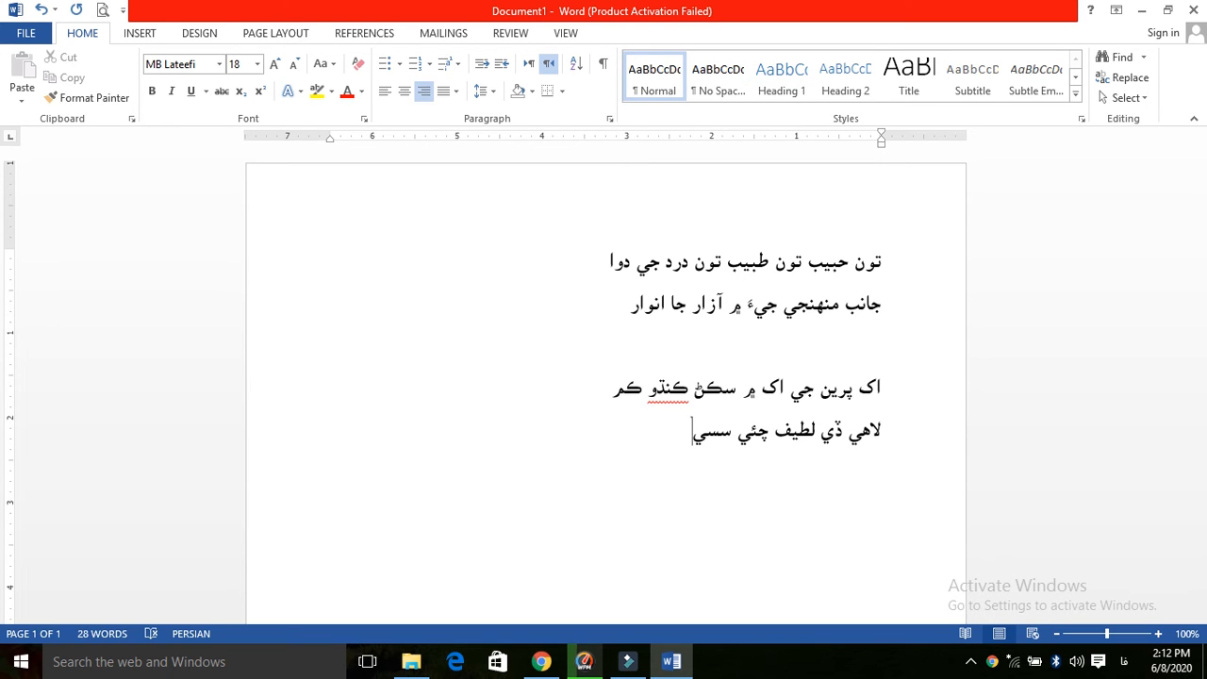
pyautogui.write(' سنڌو چم')
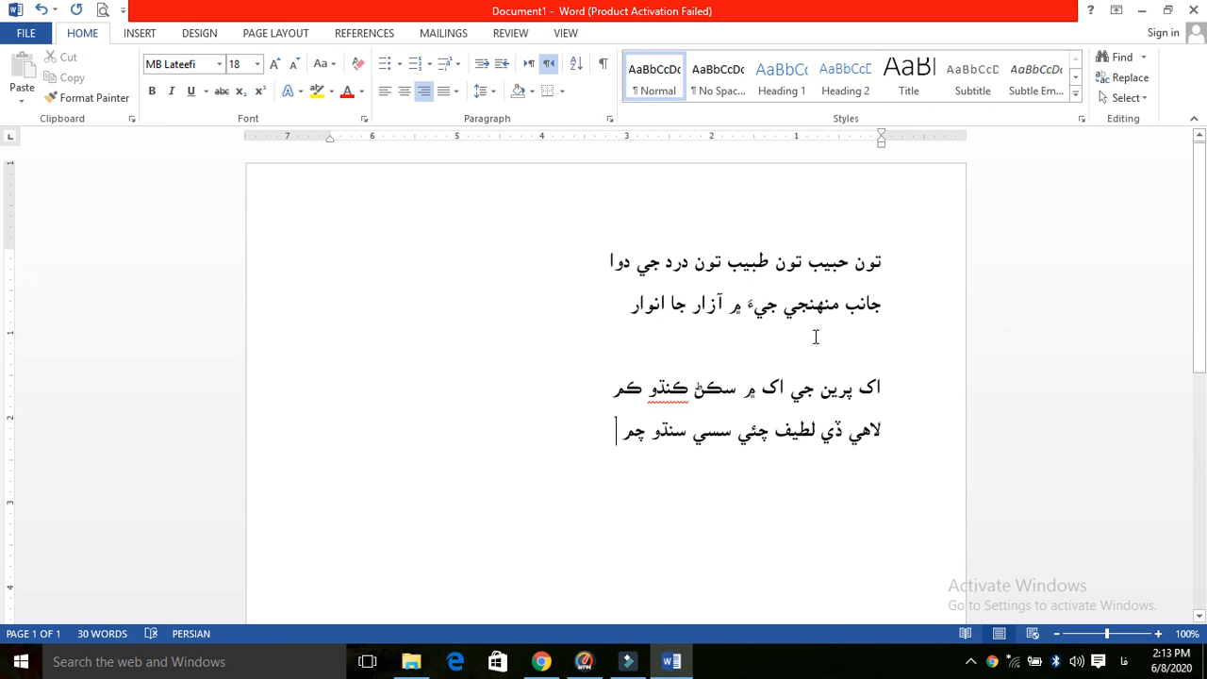
# Set the indent before text of the first verse line to 0.7".
pyautogui.click(601, 272)
pyautogui.click(273, 33)
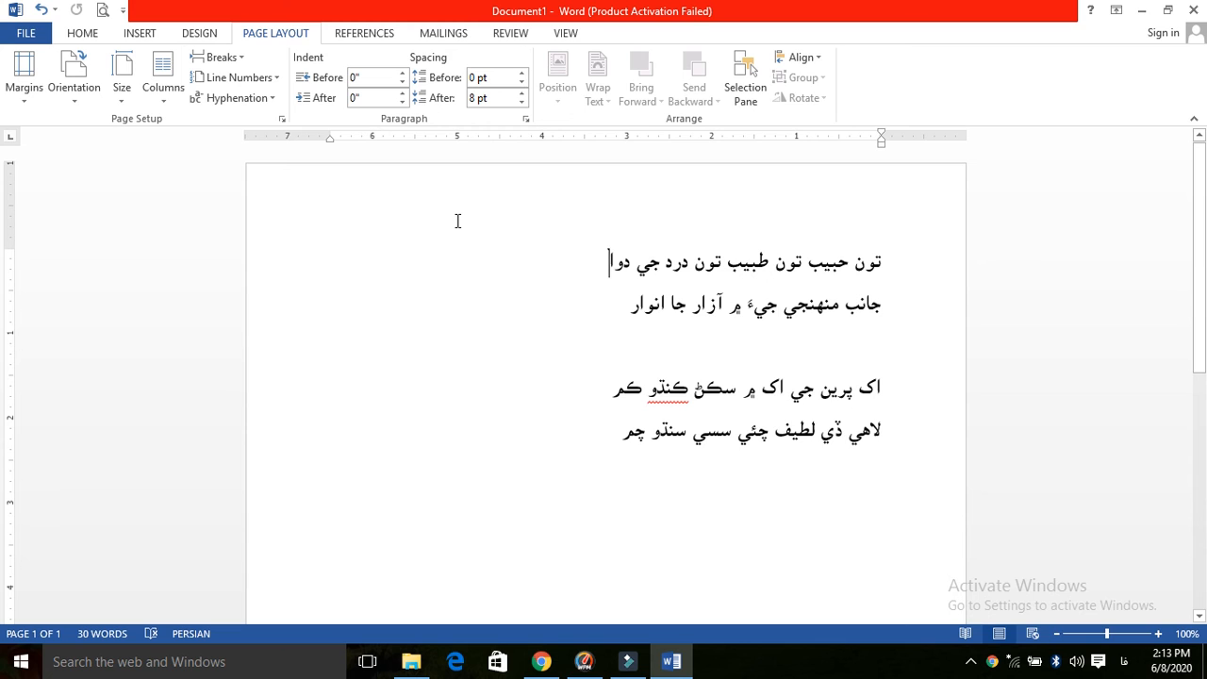
pyautogui.click(404, 73)
pyautogui.click(404, 73)
pyautogui.click(404, 73)
pyautogui.click(404, 73)
pyautogui.click(403, 73)
pyautogui.click(404, 73)
pyautogui.click(404, 72)
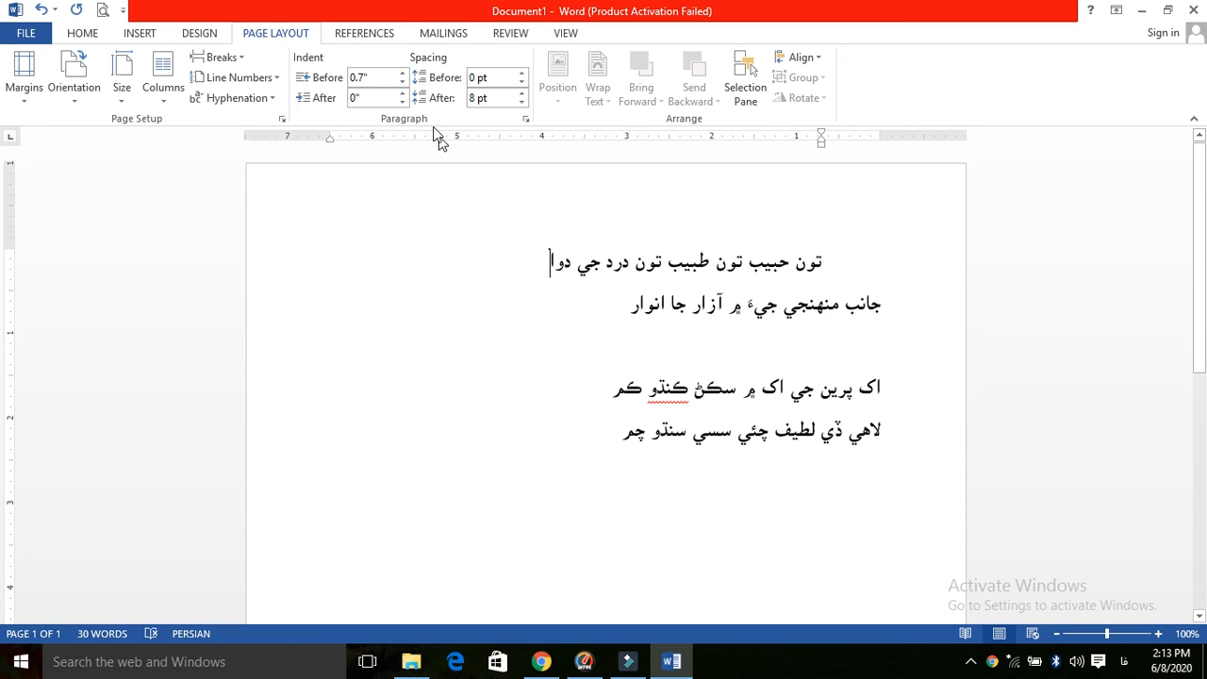
# Increase the first verse line's indent after text and fine-tune it to 2.38" so the verse fits on one line.
pyautogui.click(401, 94)
pyautogui.click(402, 93)
pyautogui.click(402, 93)
pyautogui.click(402, 93)
pyautogui.click(401, 93)
pyautogui.click(402, 93)
pyautogui.click(402, 93)
pyautogui.doubleClick(402, 93)
pyautogui.doubleClick(402, 94)
pyautogui.click(402, 94)
pyautogui.doubleClick(402, 93)
pyautogui.click(402, 94)
pyautogui.doubleClick(402, 94)
pyautogui.doubleClick(401, 93)
pyautogui.click(401, 93)
pyautogui.doubleClick(402, 93)
pyautogui.doubleClick(401, 94)
pyautogui.doubleClick(401, 93)
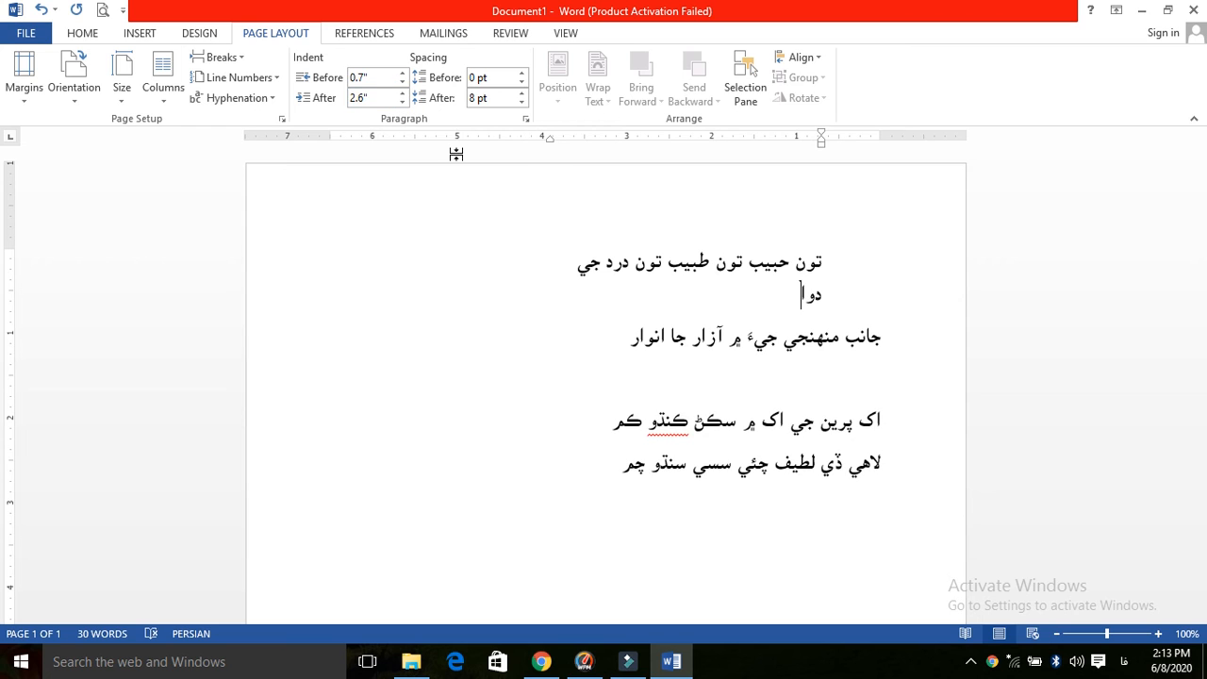
pyautogui.moveTo(547, 137); pyautogui.dragTo(529, 140)
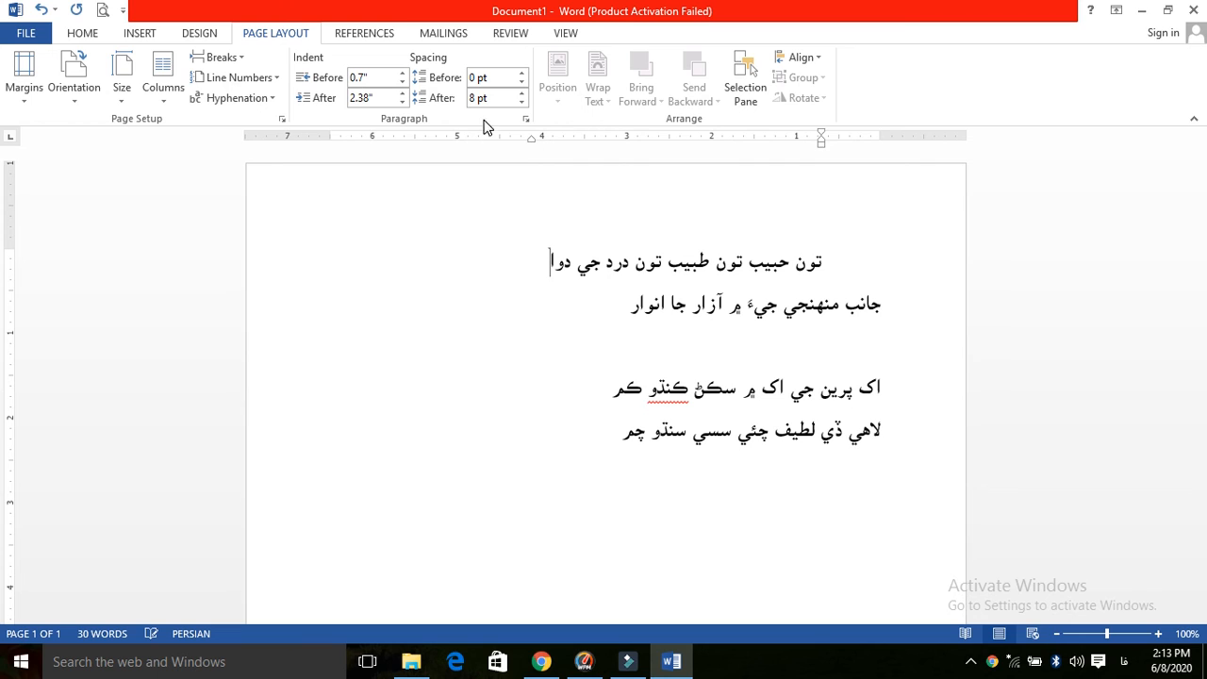
# Try larger spacing before the first verse line, and lower it back to Auto.
pyautogui.click(521, 74)
pyautogui.click(520, 73)
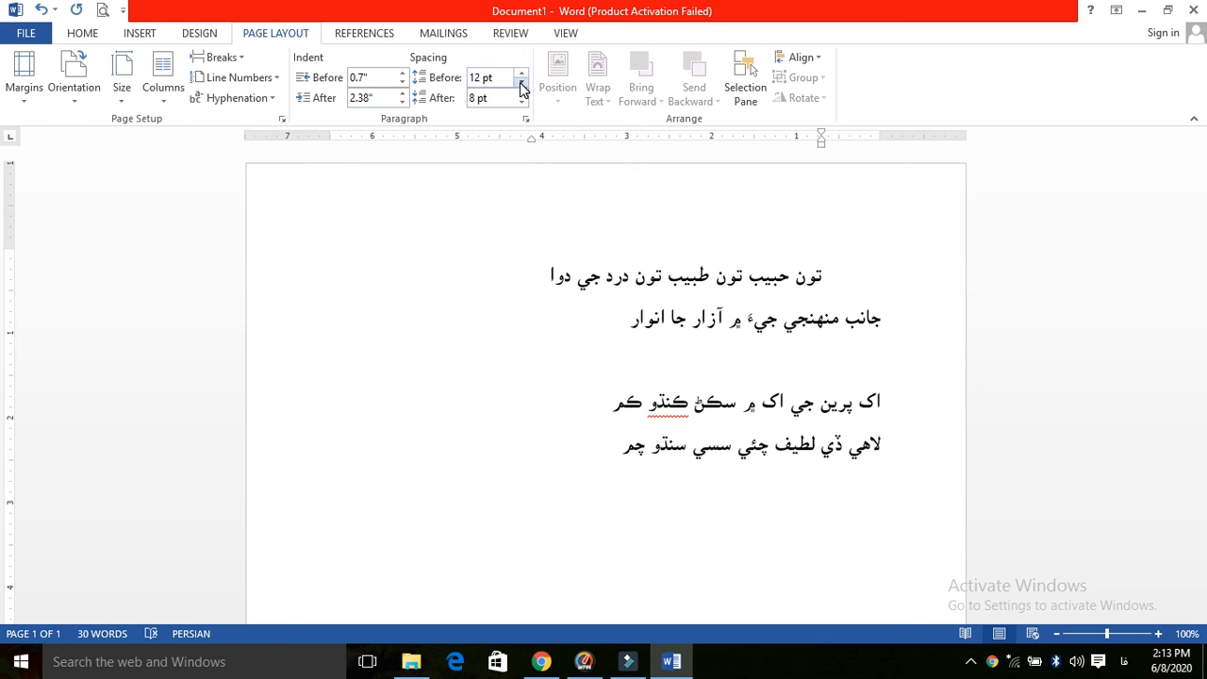
pyautogui.click(520, 84)
pyautogui.click(521, 84)
pyautogui.click(520, 84)
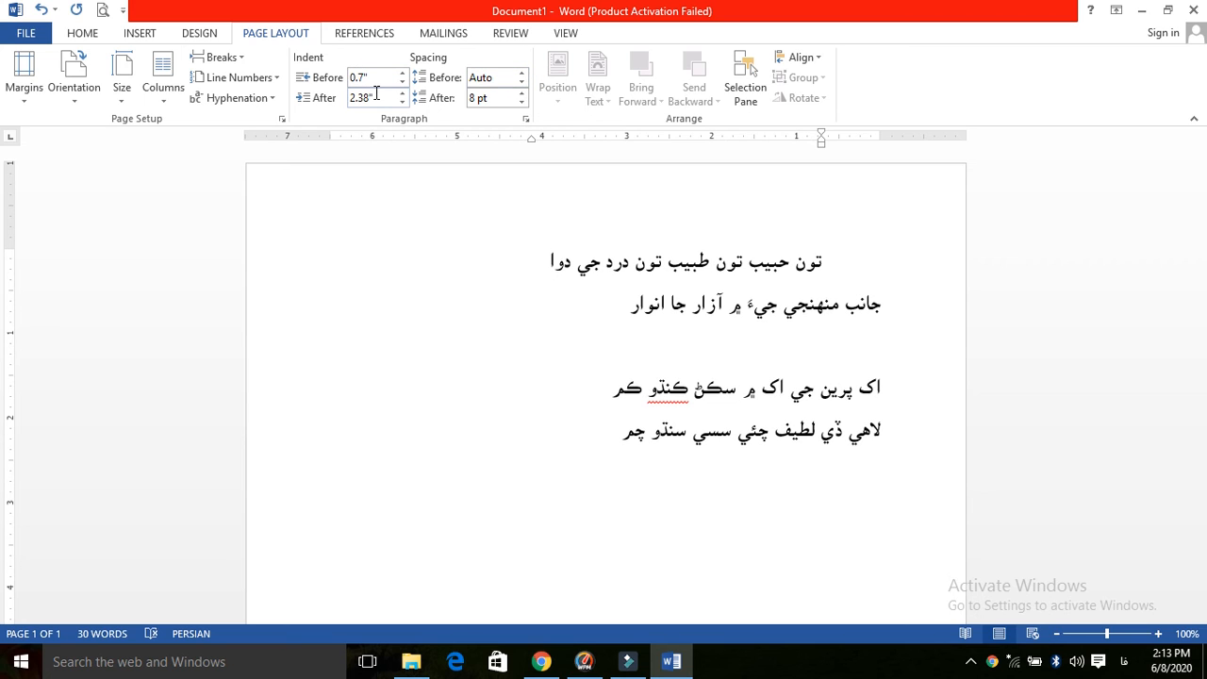
# Justify the four verse lines and join the second line to the first paragraph with a manual line break.
pyautogui.click(540, 267)
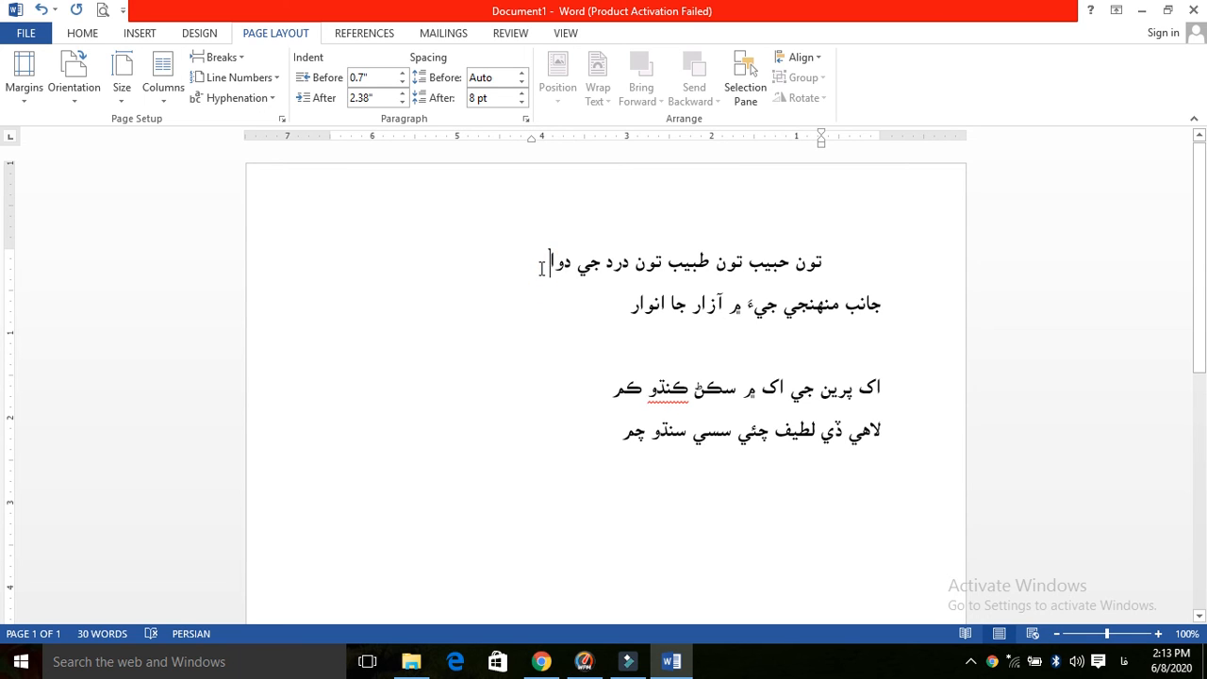
pyautogui.moveTo(551, 270); pyautogui.dragTo(641, 412)
pyautogui.click(535, 261)
pyautogui.press('Return')
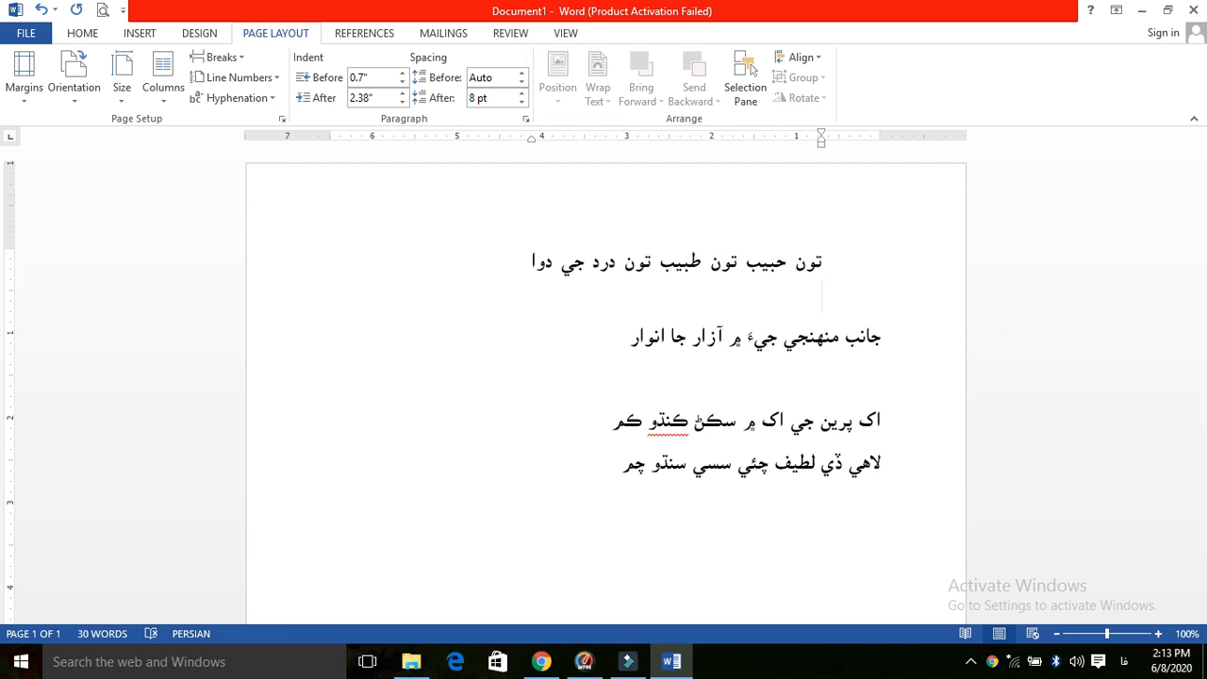
pyautogui.press('Delete')
# Replace the paragraph break after the second verse line with a manual line break to stretch that line.
pyautogui.click(559, 291)
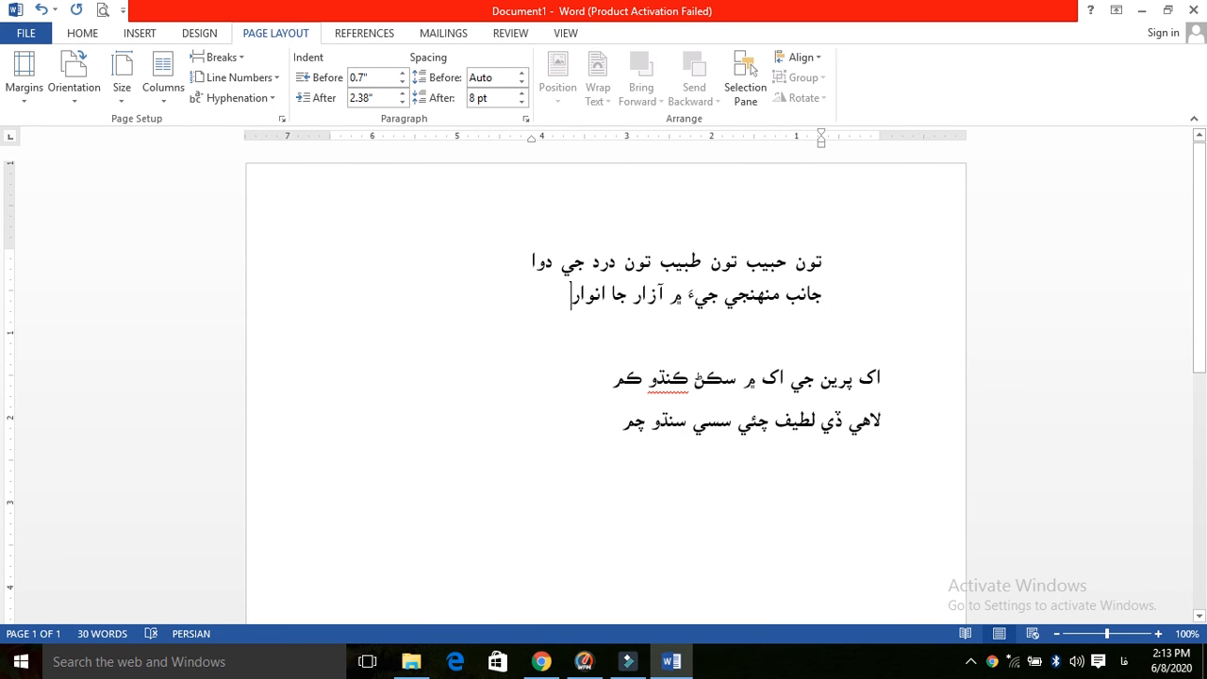
pyautogui.press('Return')
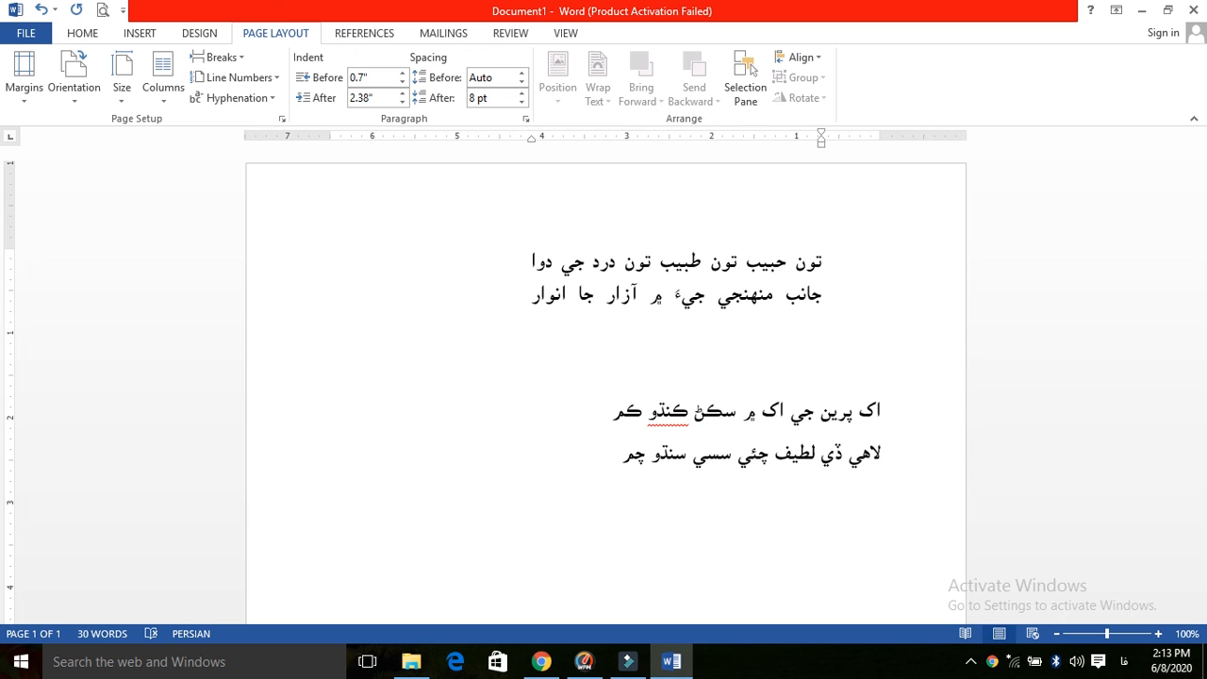
pyautogui.press('Delete')
pyautogui.click(662, 323)
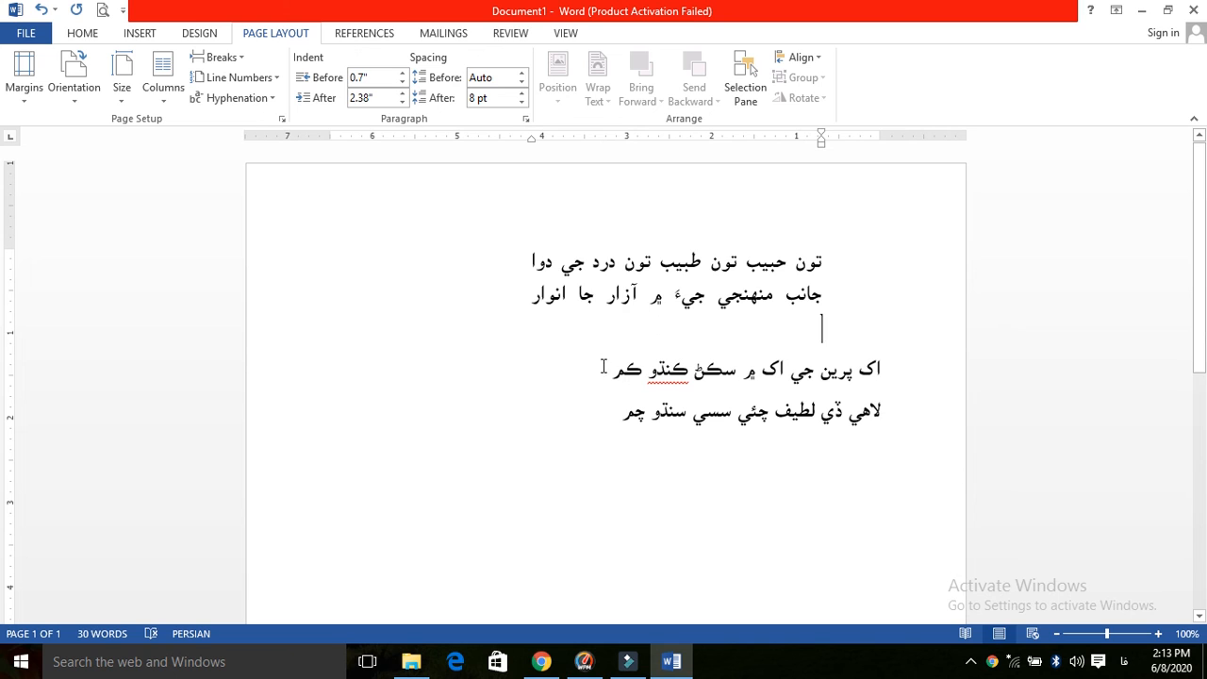
# Set the indent before text of the third verse line to 0.7".
pyautogui.click(609, 376)
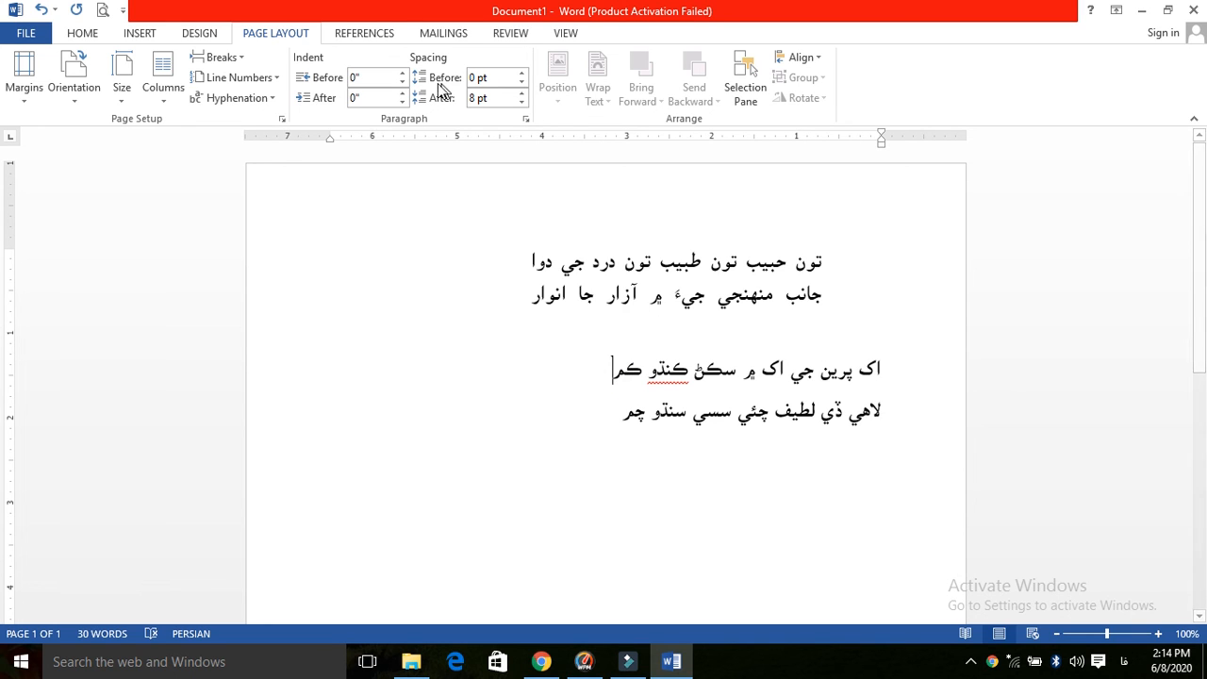
pyautogui.click(403, 74)
pyautogui.click(404, 73)
pyautogui.click(403, 73)
pyautogui.click(403, 73)
pyautogui.click(404, 73)
pyautogui.click(404, 72)
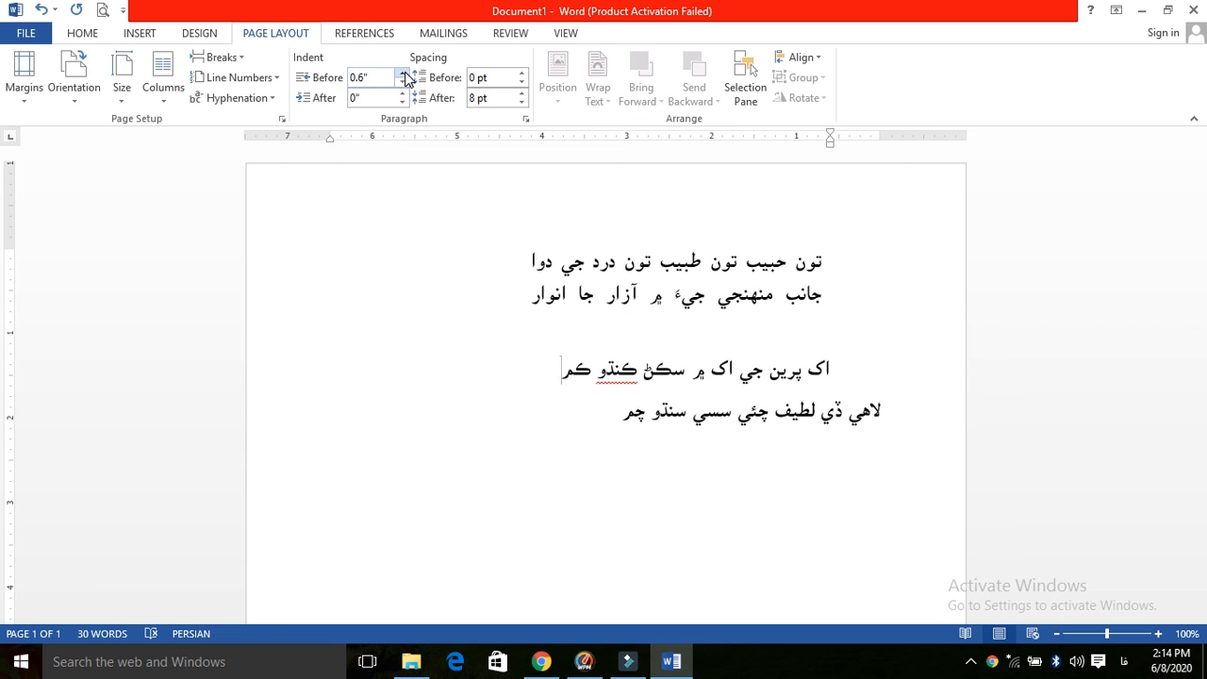
pyautogui.click(403, 73)
# Set the indent after text of the third verse line to 2".
pyautogui.click(402, 93)
pyautogui.click(403, 94)
pyautogui.click(402, 94)
pyautogui.click(402, 93)
pyautogui.click(403, 94)
pyautogui.click(403, 95)
pyautogui.click(402, 94)
pyautogui.click(403, 94)
pyautogui.click(403, 94)
pyautogui.click(402, 95)
pyautogui.click(403, 95)
pyautogui.click(403, 95)
pyautogui.click(402, 94)
pyautogui.click(402, 94)
pyautogui.click(403, 94)
pyautogui.click(402, 94)
pyautogui.click(403, 94)
pyautogui.click(403, 95)
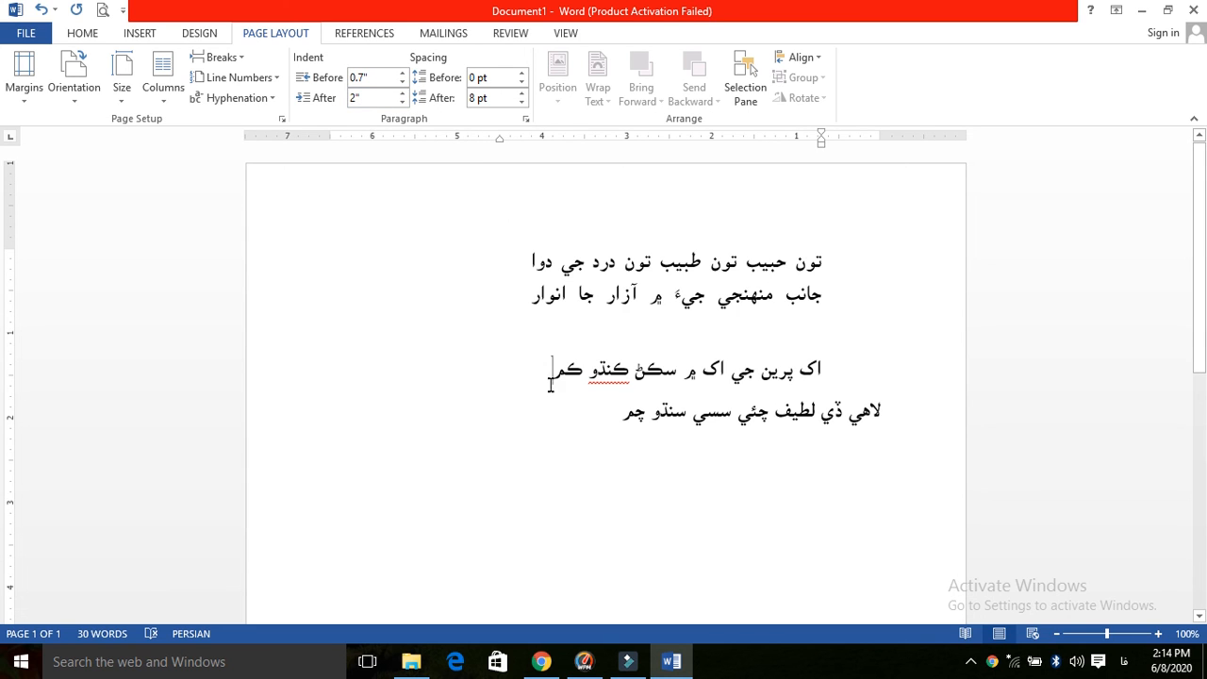
# Join the fourth verse line to the third with a manual line break and add another line break after the fourth.
pyautogui.press('Delete')
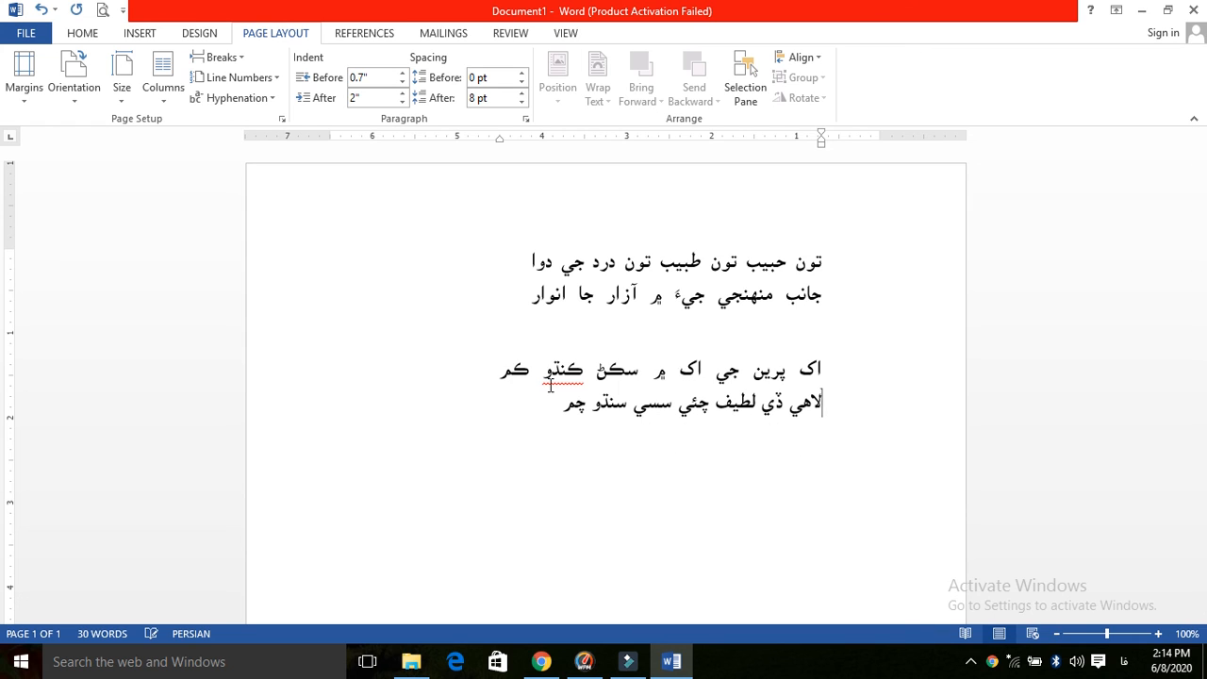
pyautogui.click(564, 403)
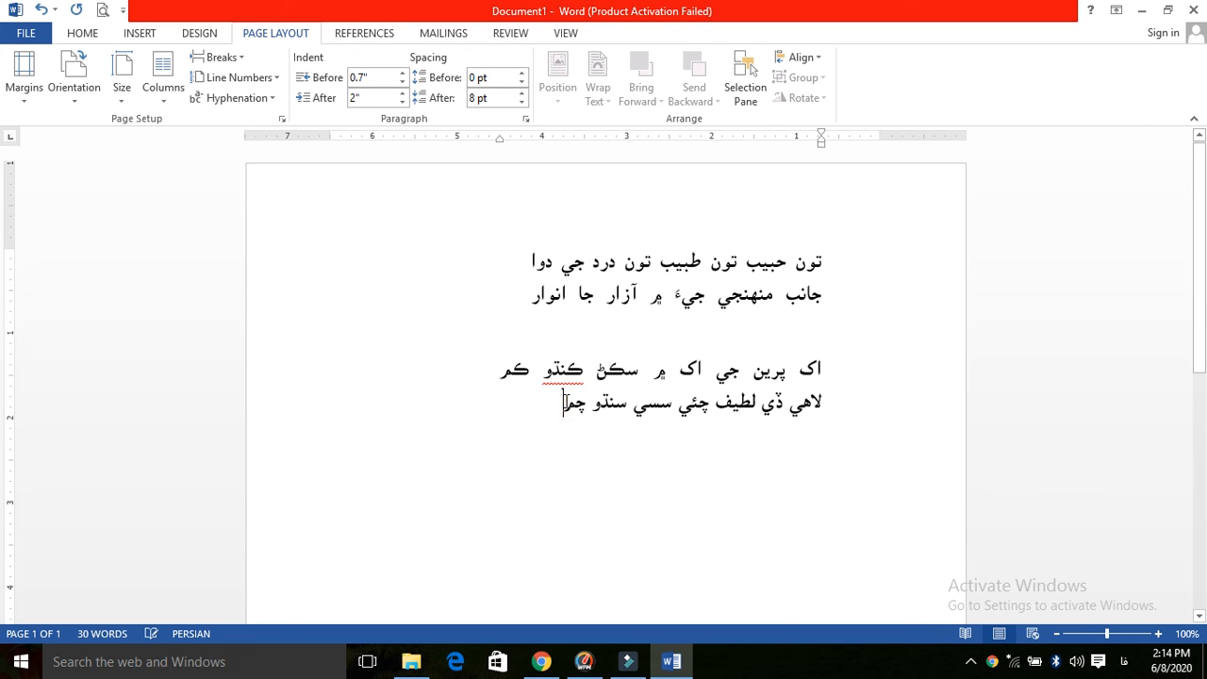
pyautogui.hotkey('shift', 'Return')
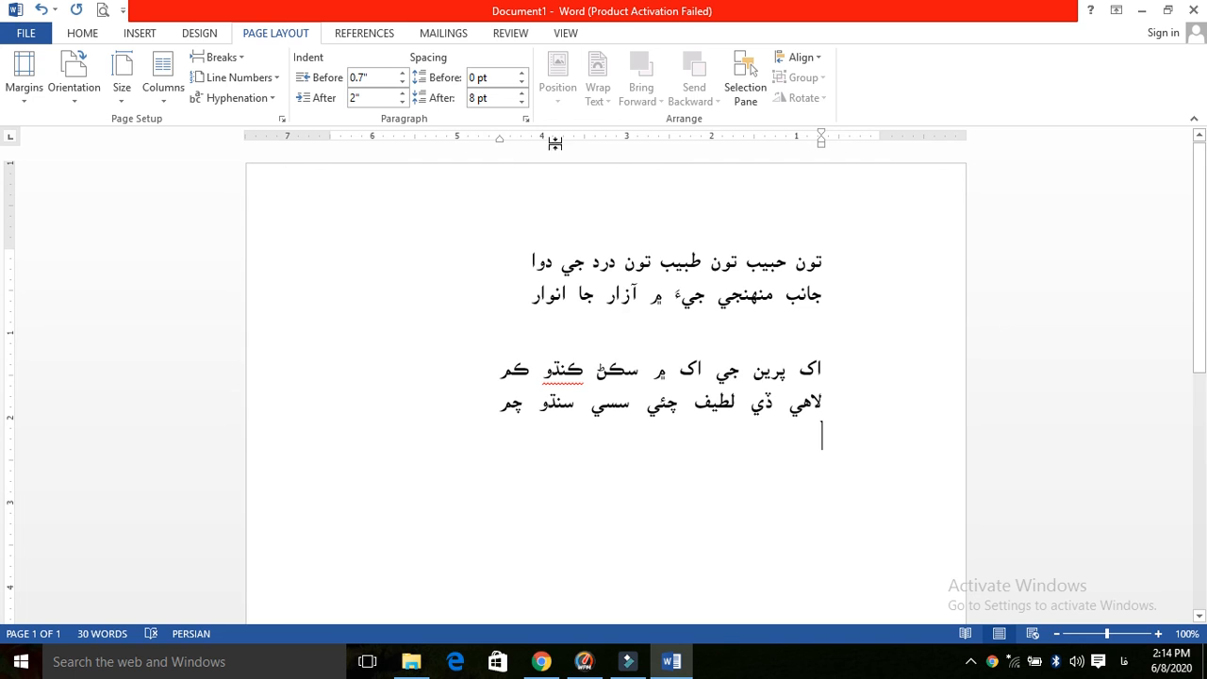
# Set the second couplet's indent after text to 2.3" to match the width of the first couplet.
pyautogui.click(510, 367)
pyautogui.click(403, 93)
pyautogui.click(402, 93)
pyautogui.click(402, 93)
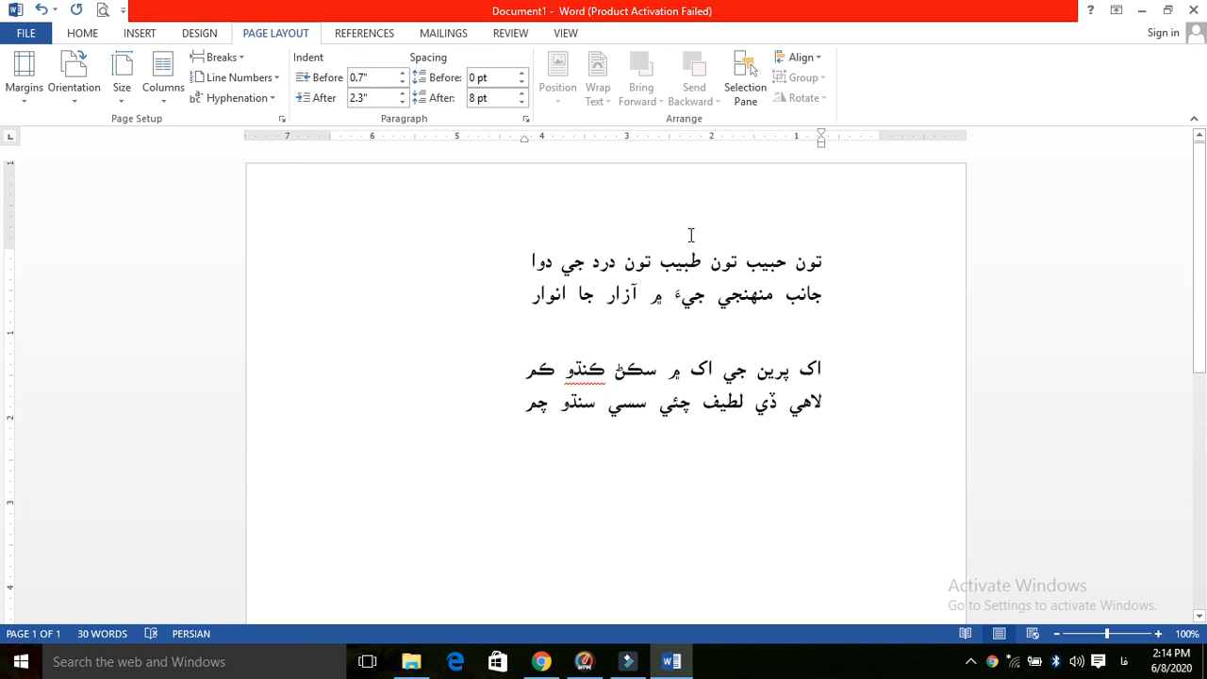
pyautogui.moveTo(843, 405); pyautogui.dragTo(735, 292)
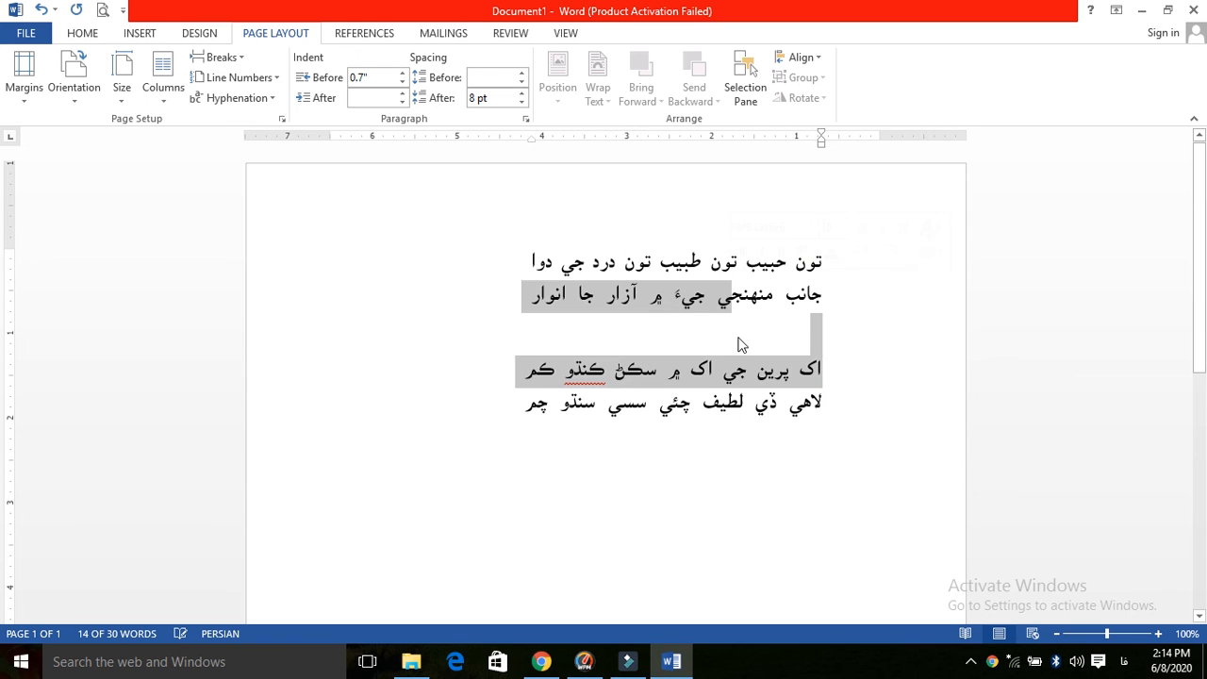
pyautogui.click(812, 390)
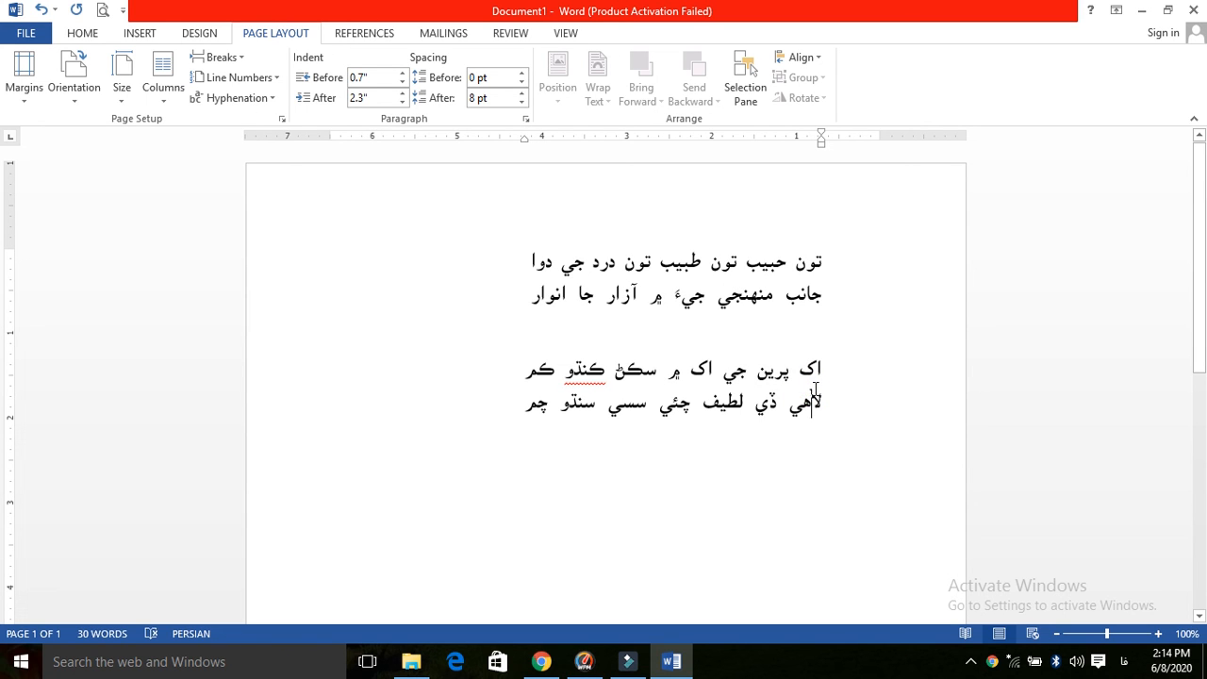